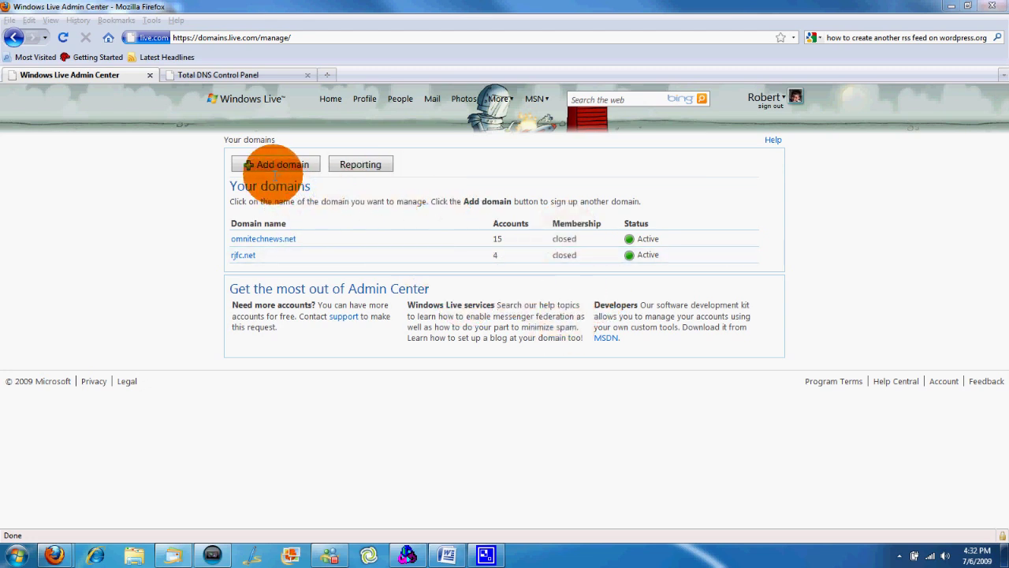
Add omnitechnews.com as a new Hotmail domain and accept the service agreement.
{"action": "left_click", "coordinate": [282, 165]}
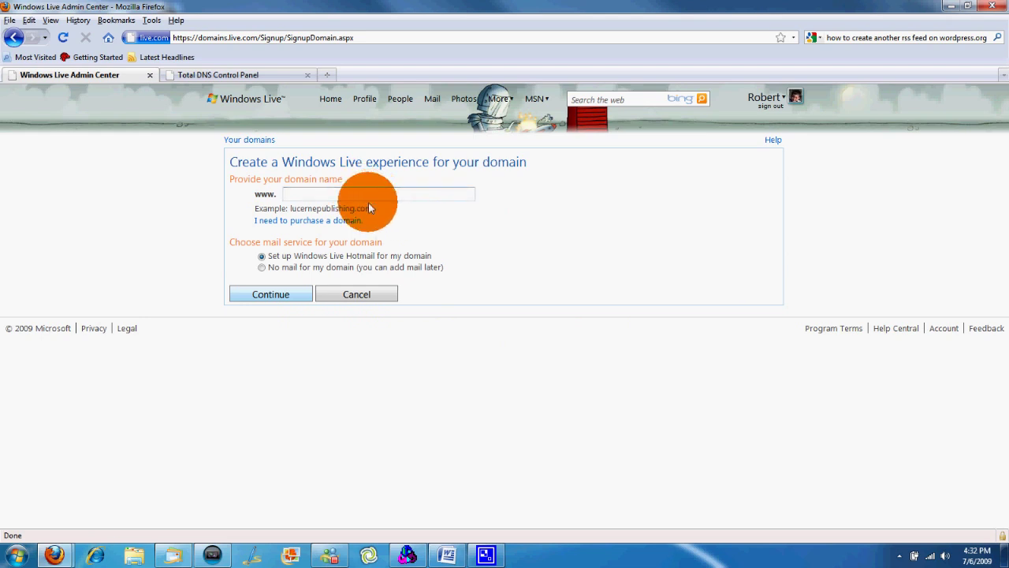
{"action": "type", "text": "omnitechnews.com"}
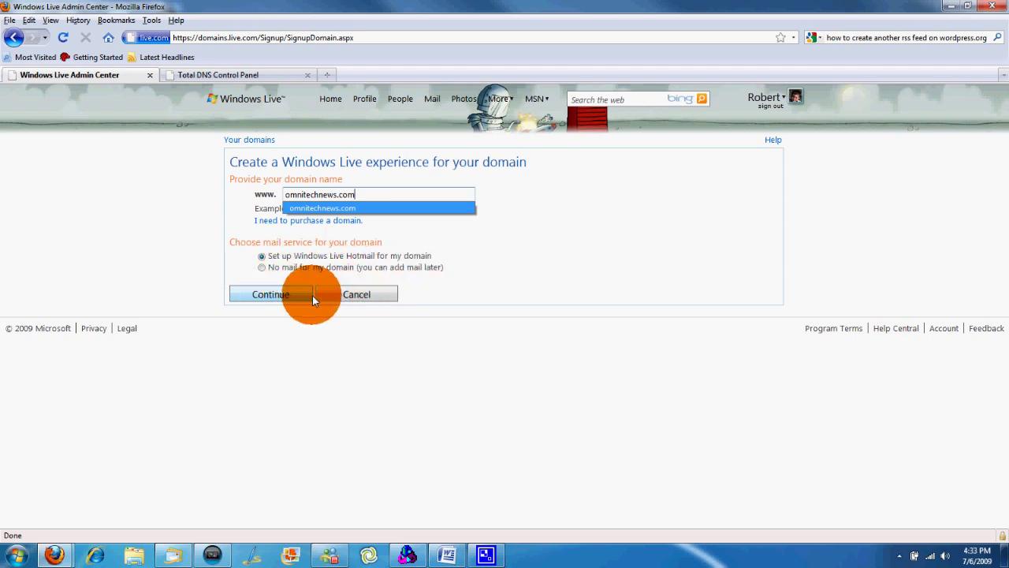
{"action": "left_click", "coordinate": [274, 297]}
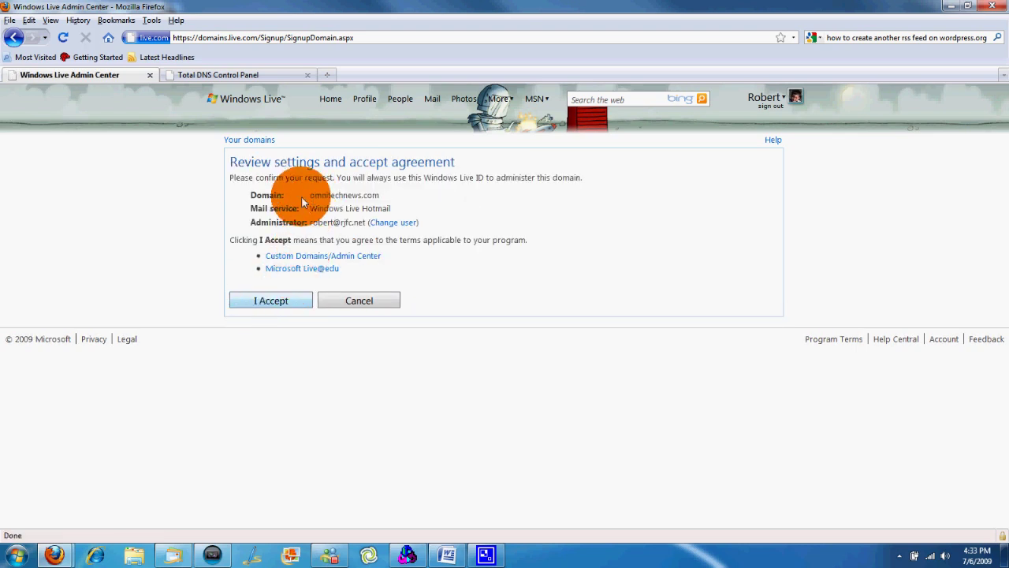
{"action": "left_click", "coordinate": [272, 301]}
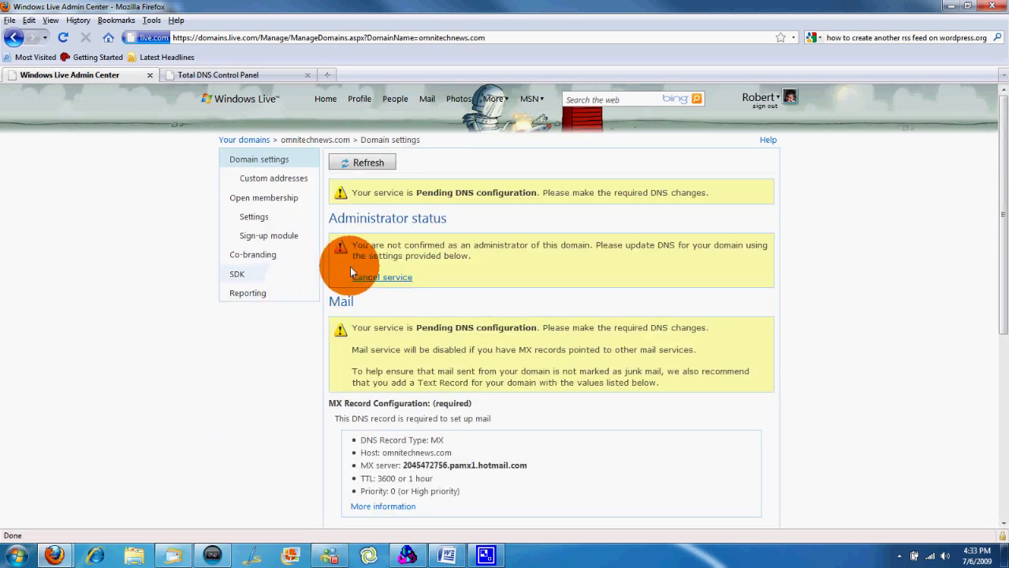
Locate the required MX server value for omnitechnews.com and compare it with the GoDaddy DNS records page.
{"action": "scroll", "coordinate": [361, 264], "scroll_direction": "down", "scroll_amount": 1}
{"action": "scroll", "coordinate": [361, 263], "scroll_direction": "down", "scroll_amount": 3}
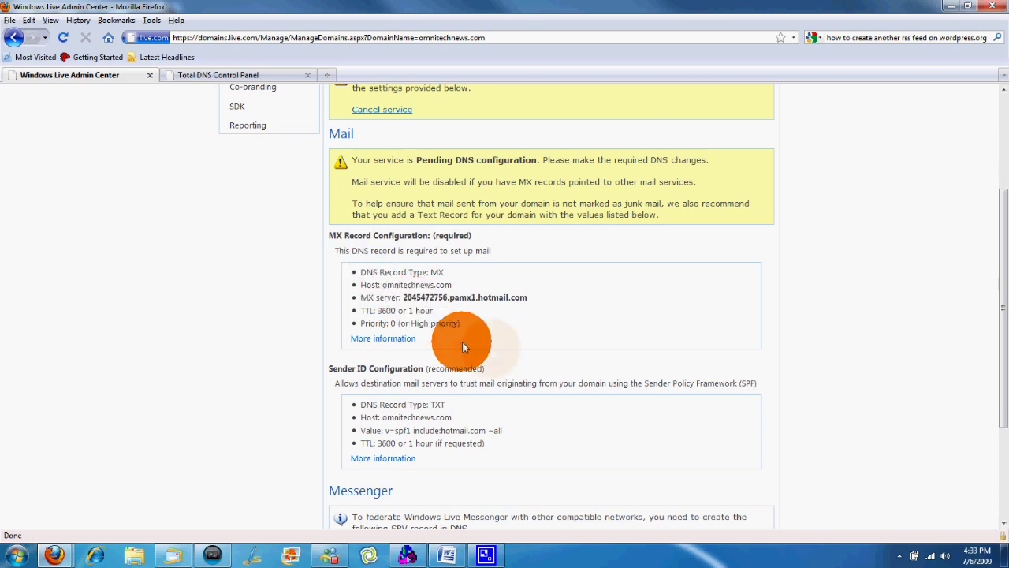
{"action": "left_click_drag", "start_coordinate": [535, 297], "coordinate": [408, 299]}
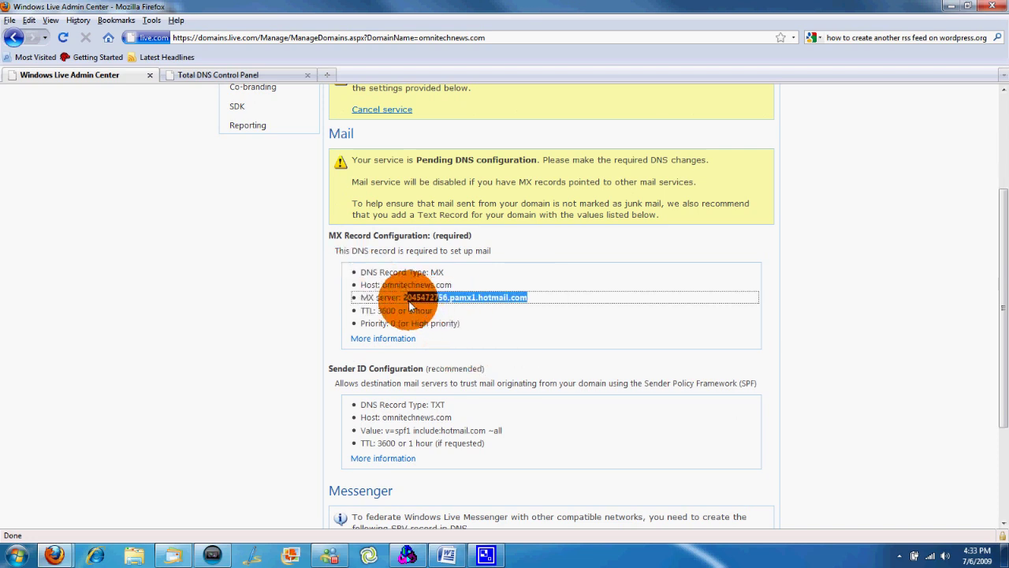
{"action": "left_click", "coordinate": [470, 305]}
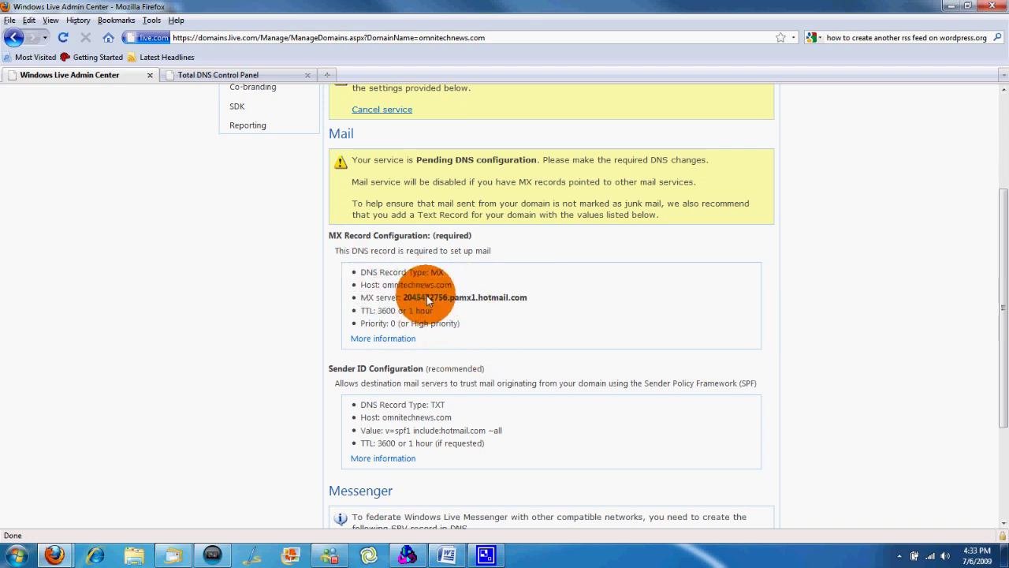
{"action": "scroll", "coordinate": [586, 329], "scroll_direction": "up", "scroll_amount": 2}
{"action": "scroll", "coordinate": [587, 330], "scroll_direction": "up", "scroll_amount": 3}
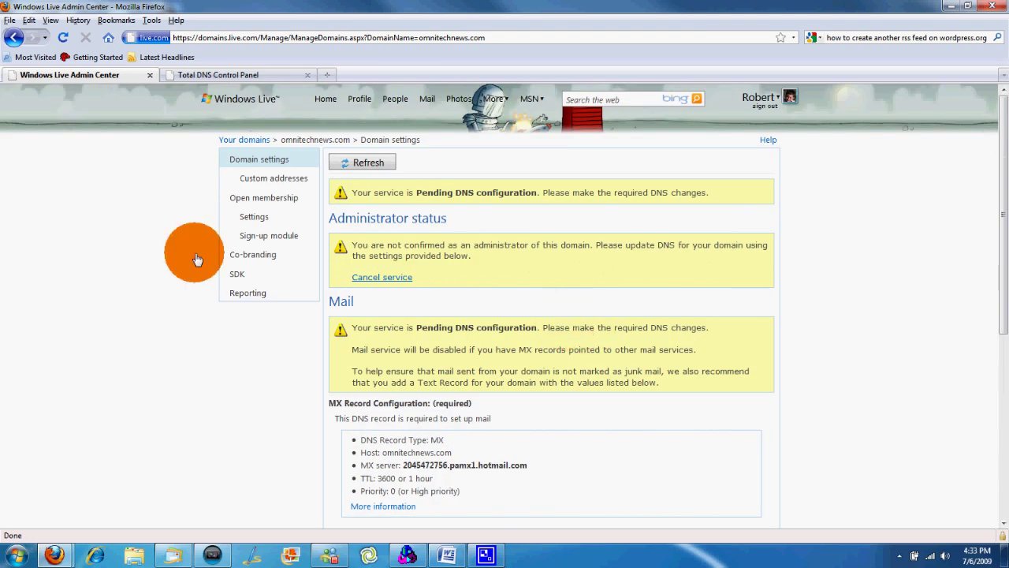
{"action": "left_click", "coordinate": [272, 74]}
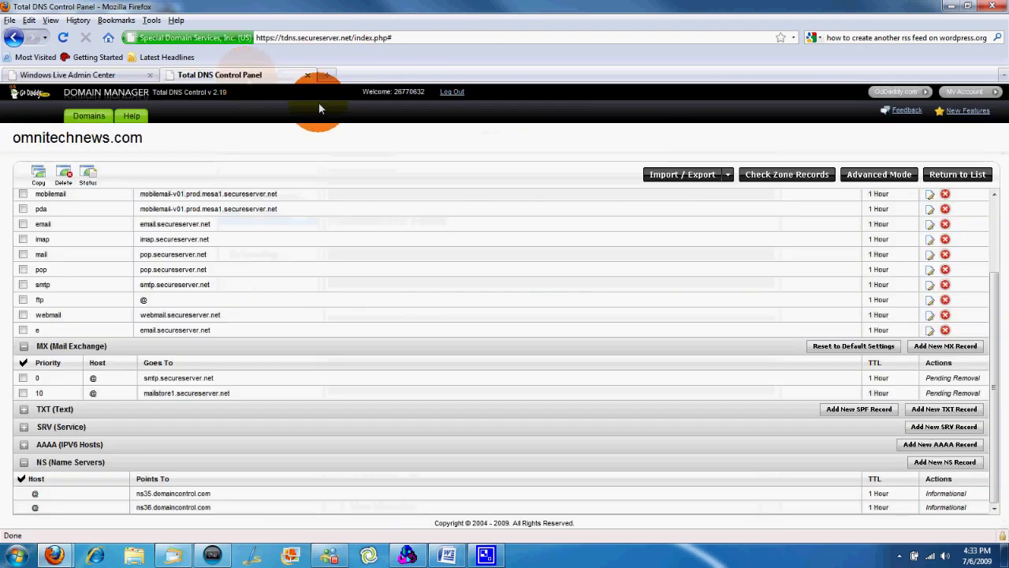
{"action": "left_click", "coordinate": [120, 75]}
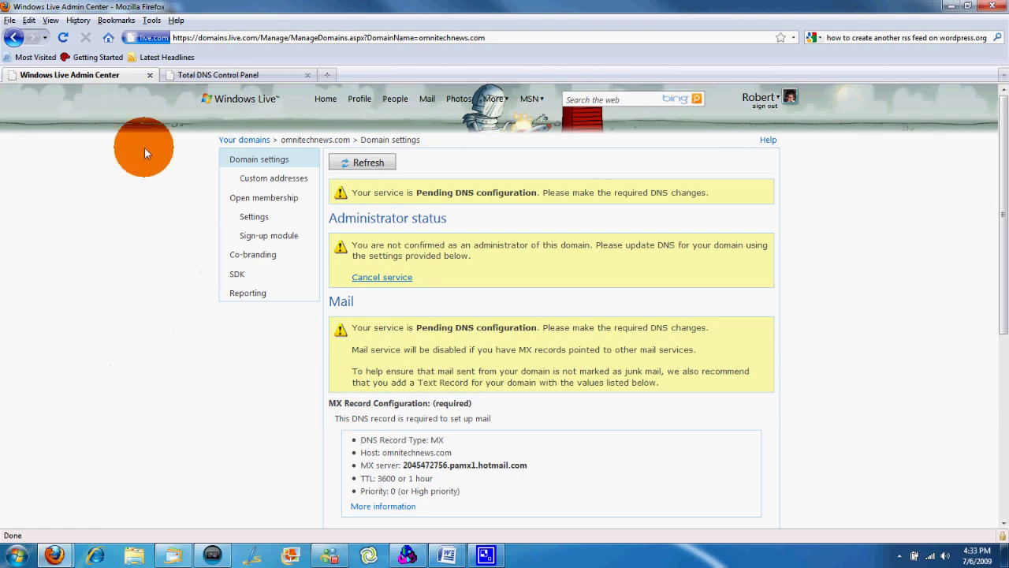
{"action": "left_click", "coordinate": [243, 75]}
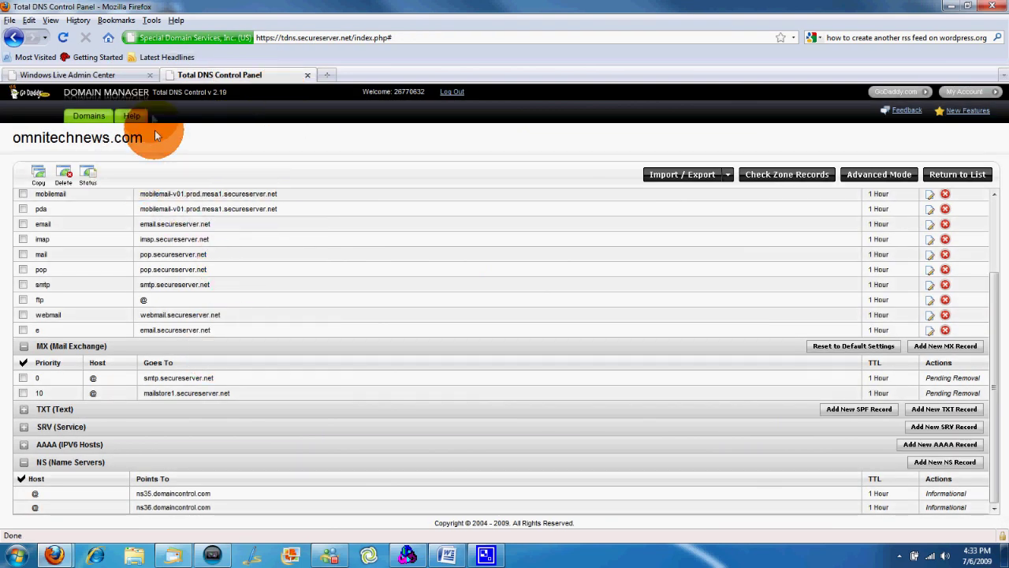
{"action": "left_click", "coordinate": [117, 78]}
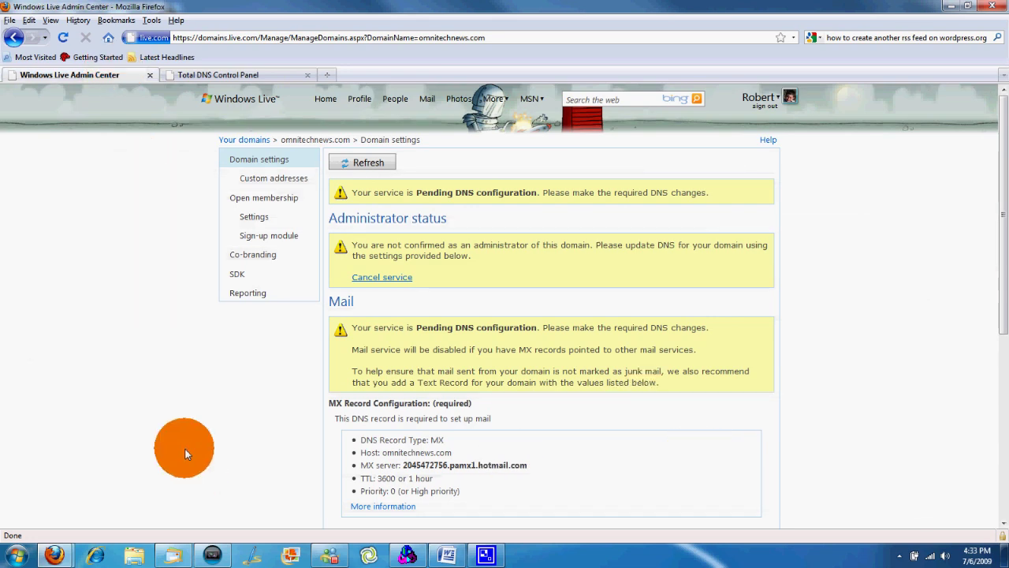
Copy the MX server value and start a new MX record in Total DNS.
{"action": "scroll", "coordinate": [465, 383], "scroll_direction": "down", "scroll_amount": 2}
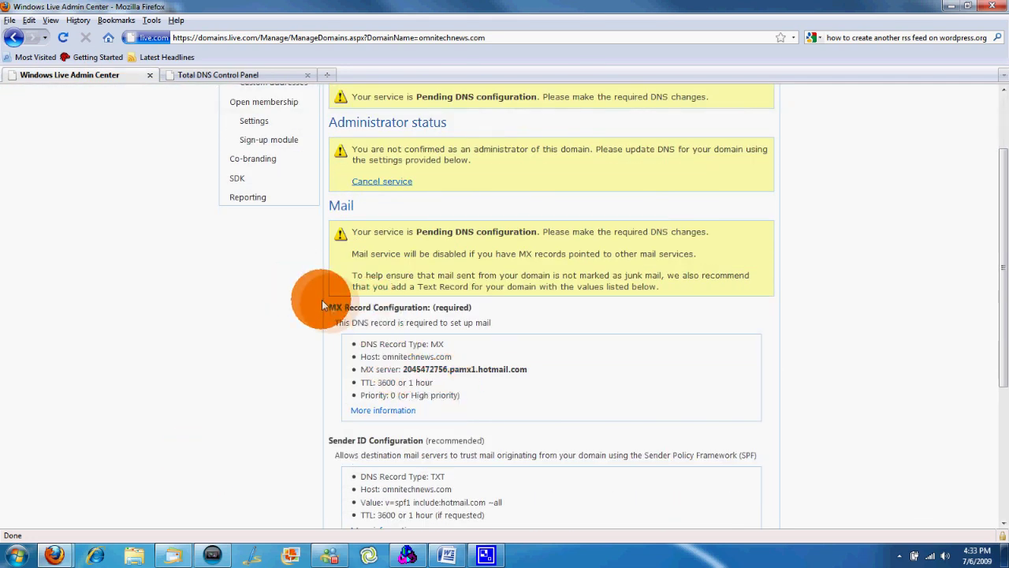
{"action": "triple_click", "coordinate": [439, 307]}
{"action": "left_click", "coordinate": [216, 74]}
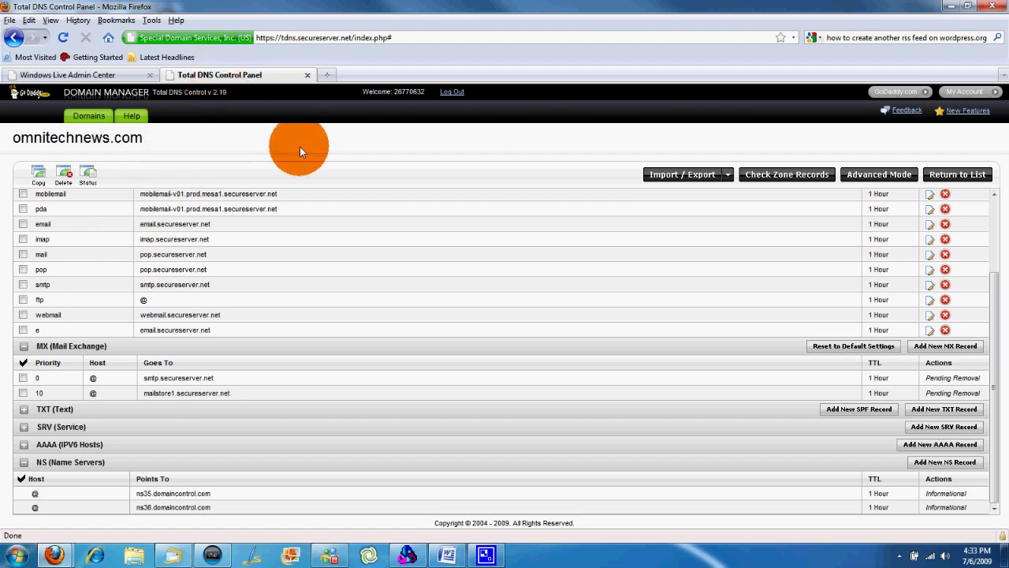
{"action": "left_click", "coordinate": [70, 74]}
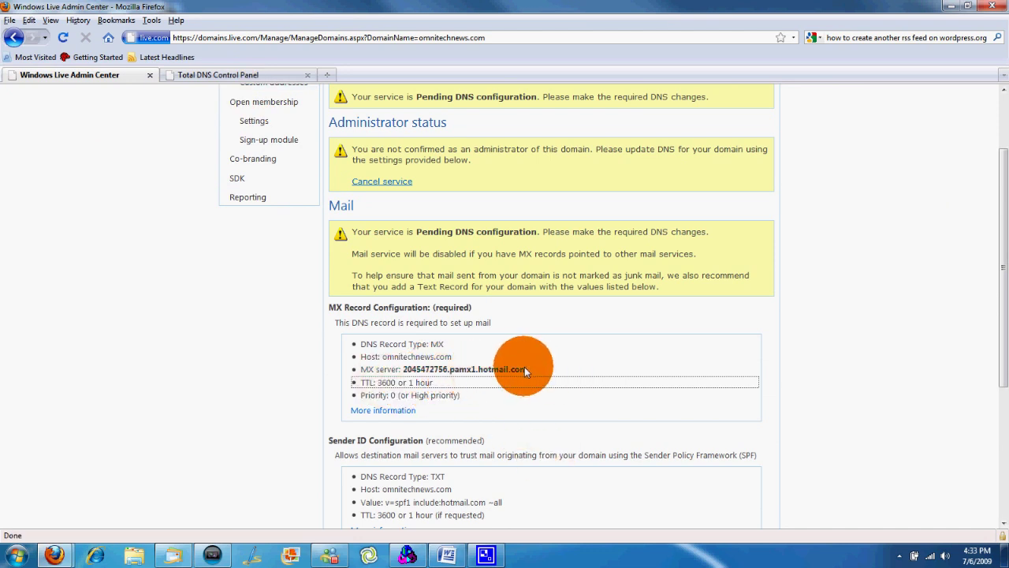
{"action": "left_click_drag", "start_coordinate": [523, 369], "coordinate": [389, 361]}
{"action": "key", "text": "ctrl+c"}
{"action": "left_click", "coordinate": [385, 358]}
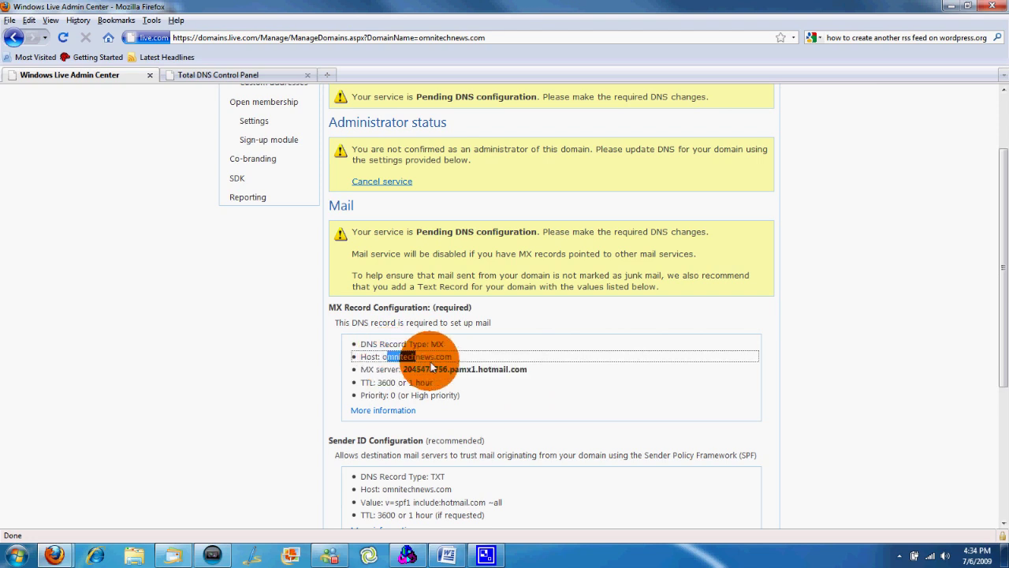
{"action": "left_click", "coordinate": [276, 71]}
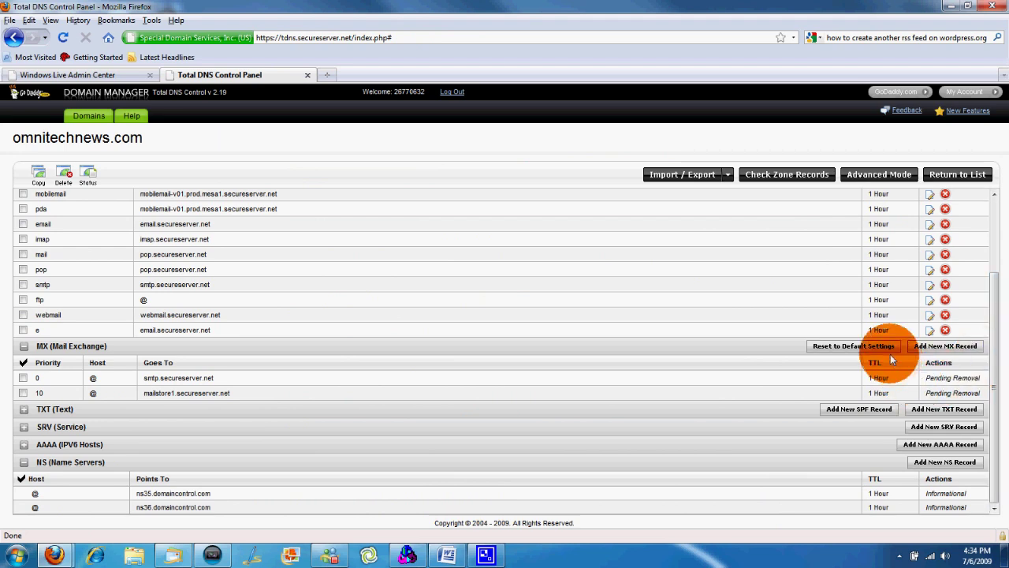
{"action": "left_click", "coordinate": [945, 345]}
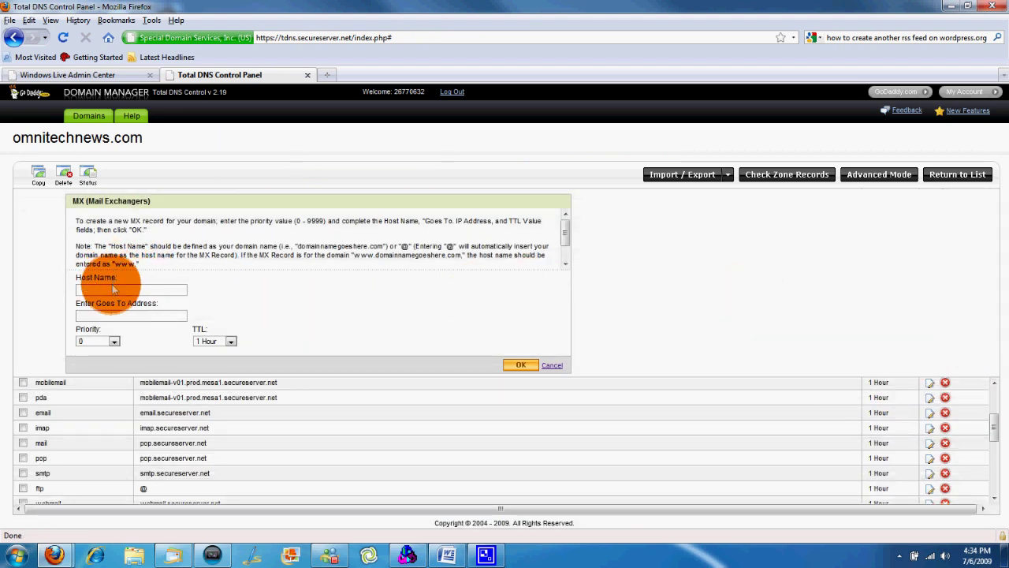
Enter host name omnitechnews.com and paste the Hotmail MX server as the destination.
{"action": "left_click", "coordinate": [114, 290]}
{"action": "type", "text": "omnite"}
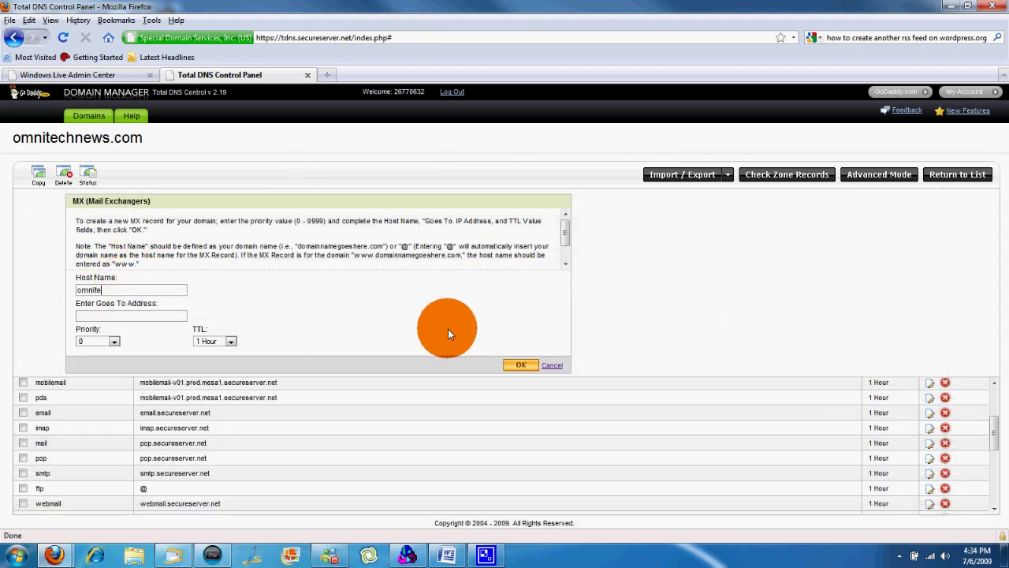
{"action": "type", "text": "chnews.com"}
{"action": "key", "text": "ctrl+v"}
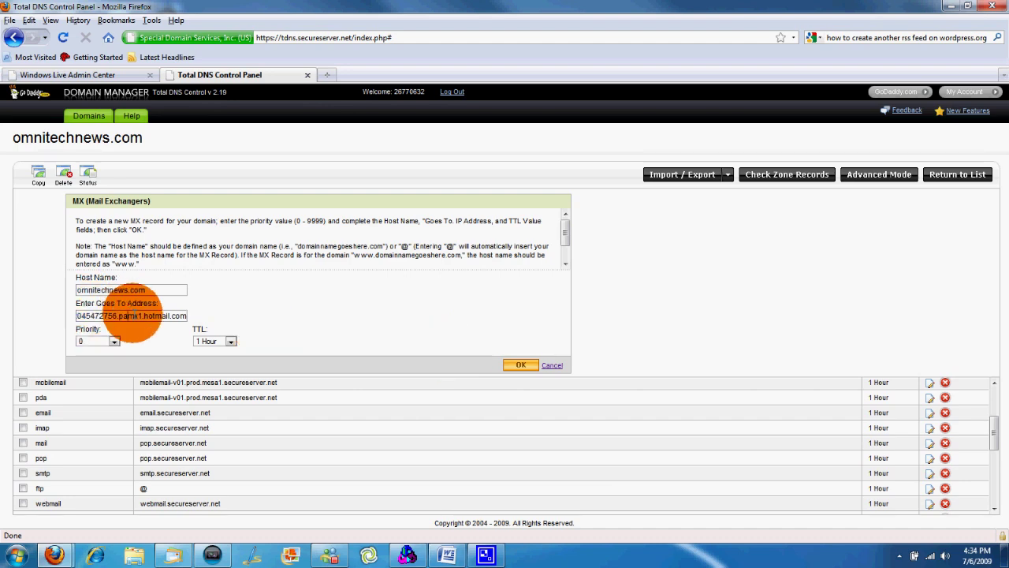
Verify the pasted destination against the MX server value shown in Admin Center.
{"action": "left_click", "coordinate": [68, 75]}
{"action": "left_click_drag", "start_coordinate": [403, 369], "coordinate": [465, 370]}
{"action": "left_click", "coordinate": [449, 361]}
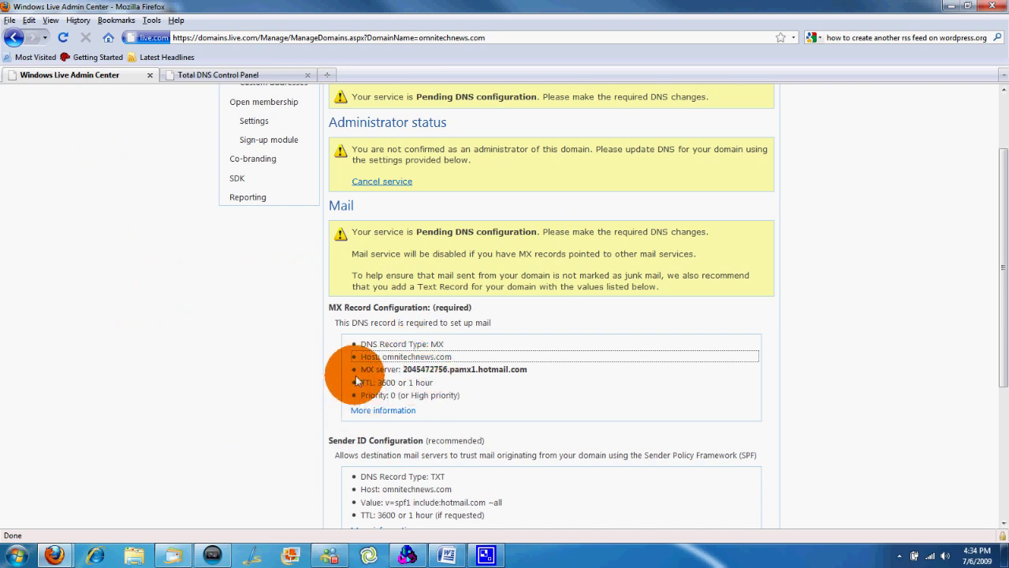
{"action": "left_click_drag", "start_coordinate": [352, 369], "coordinate": [396, 369]}
{"action": "left_click", "coordinate": [263, 75]}
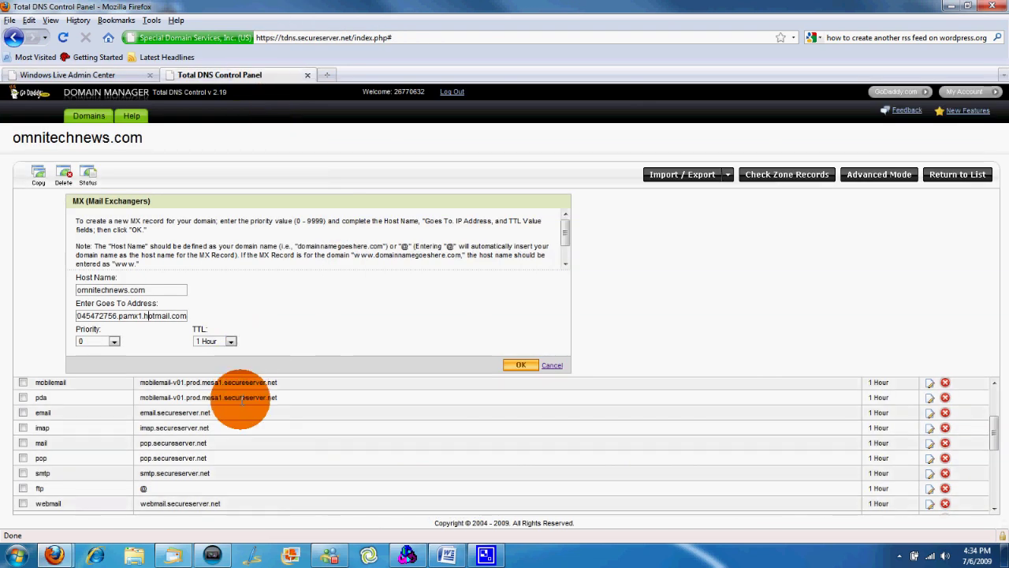
{"action": "left_click_drag", "start_coordinate": [158, 303], "coordinate": [119, 303]}
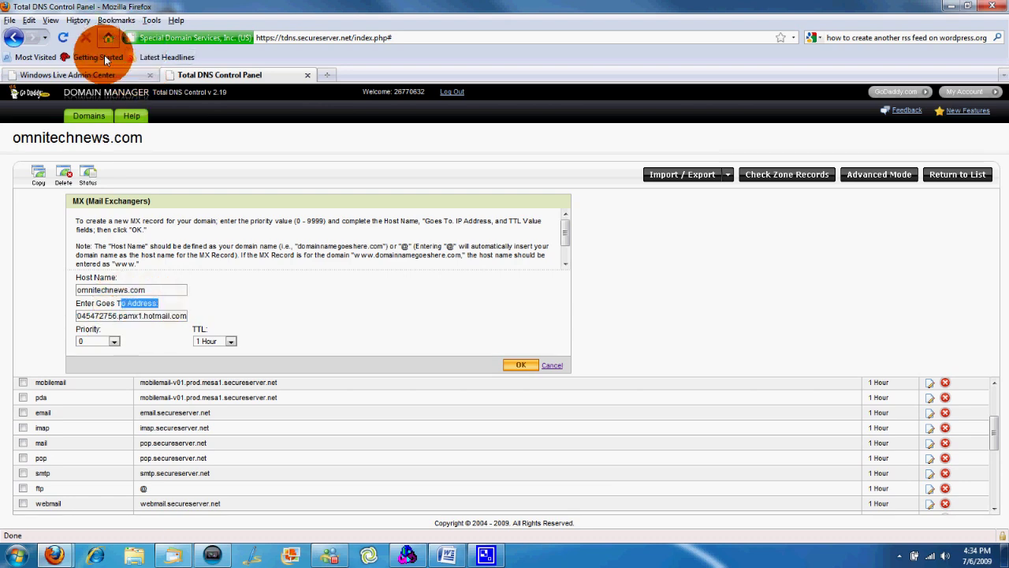
{"action": "left_click", "coordinate": [124, 76]}
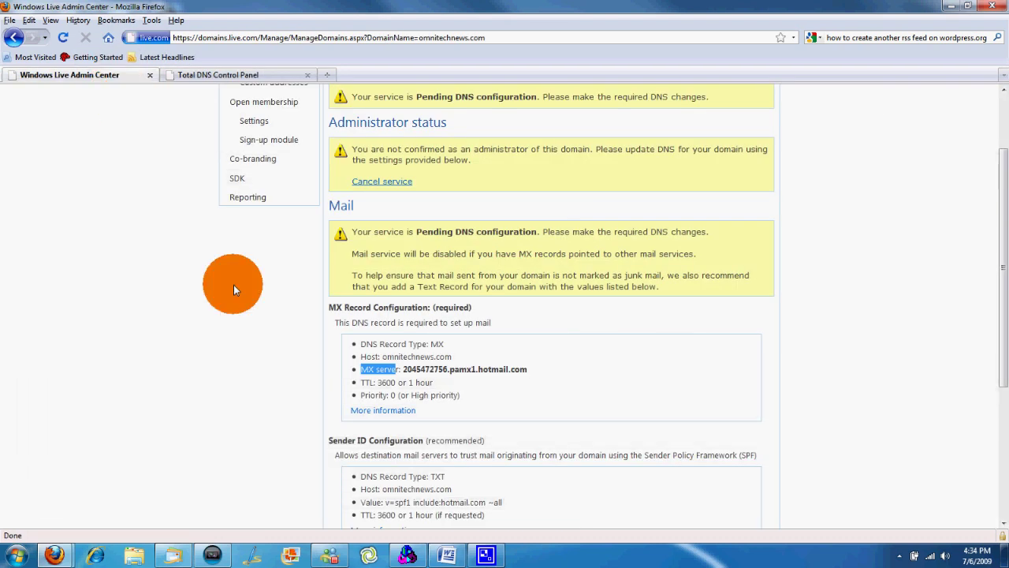
{"action": "left_click", "coordinate": [390, 396]}
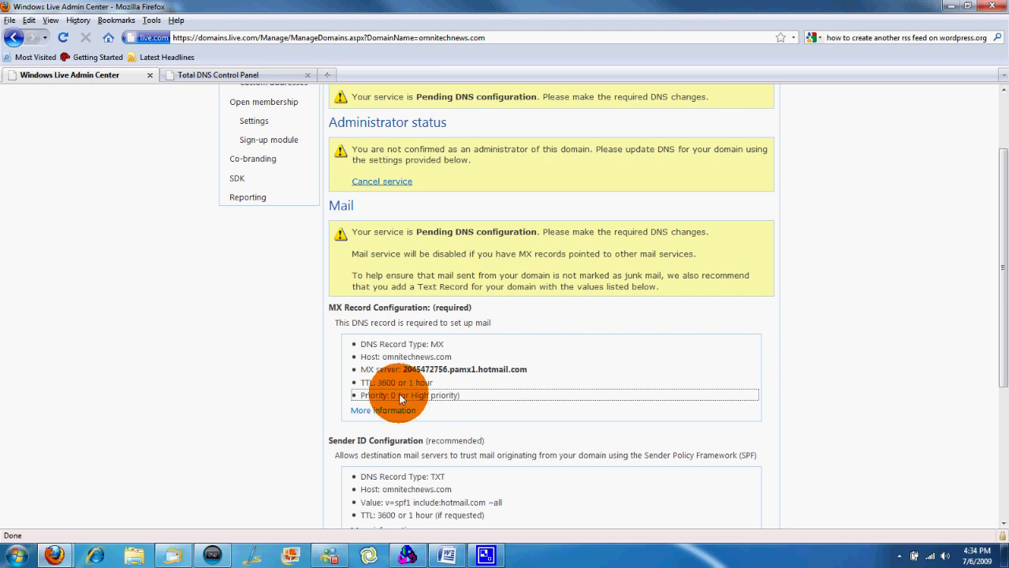
{"action": "left_click", "coordinate": [202, 74]}
Keep TTL at 1 Hour and priority 0, then save the MX record and confirm.
{"action": "left_click", "coordinate": [219, 341]}
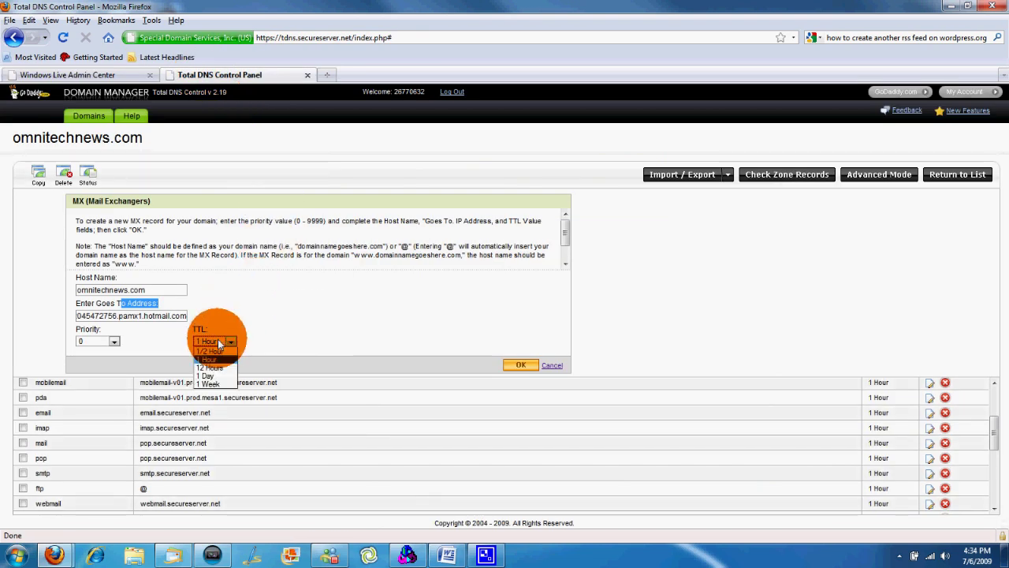
{"action": "left_click", "coordinate": [223, 341]}
{"action": "left_click", "coordinate": [116, 343]}
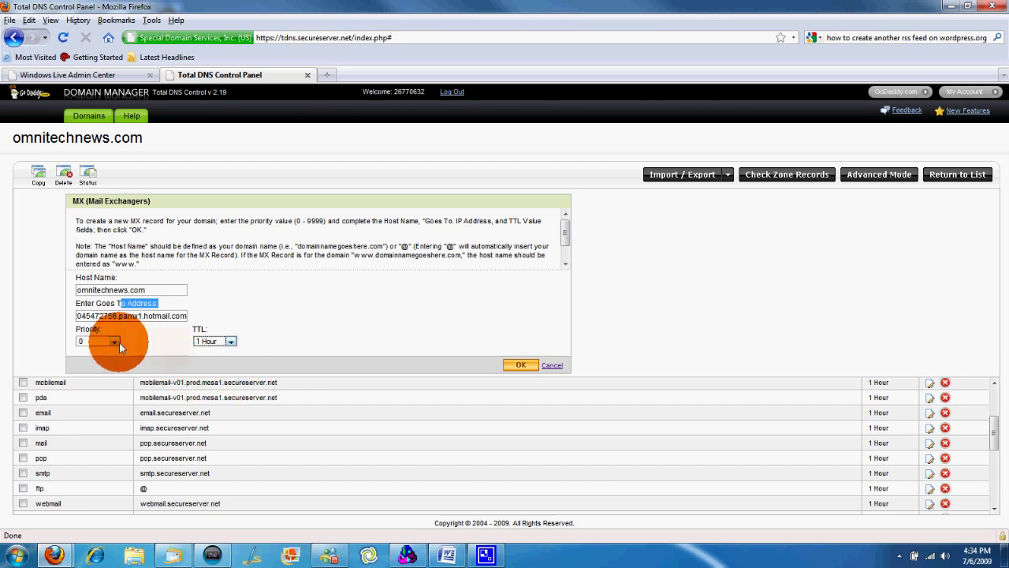
{"action": "left_click", "coordinate": [520, 365]}
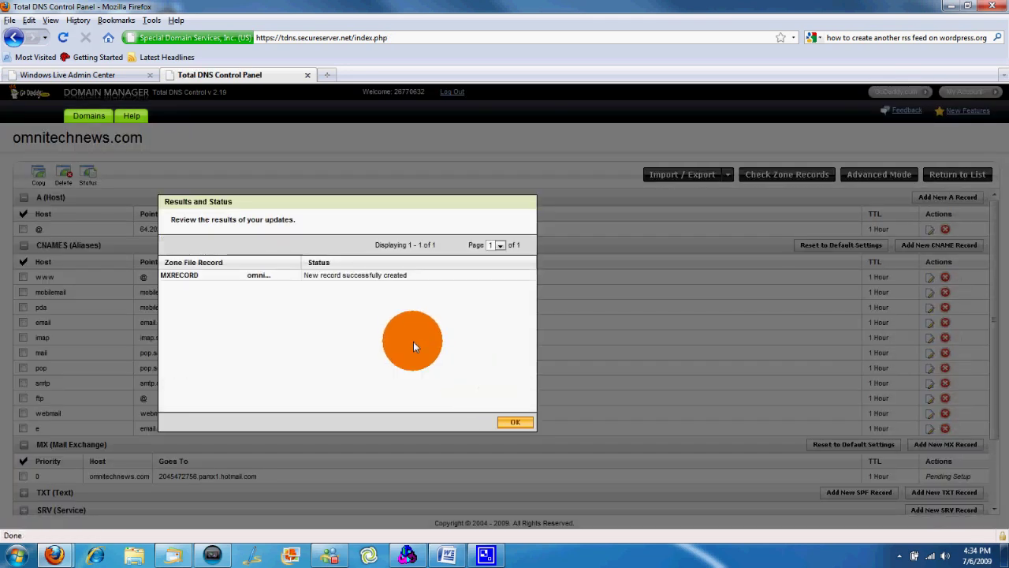
{"action": "left_click", "coordinate": [513, 417]}
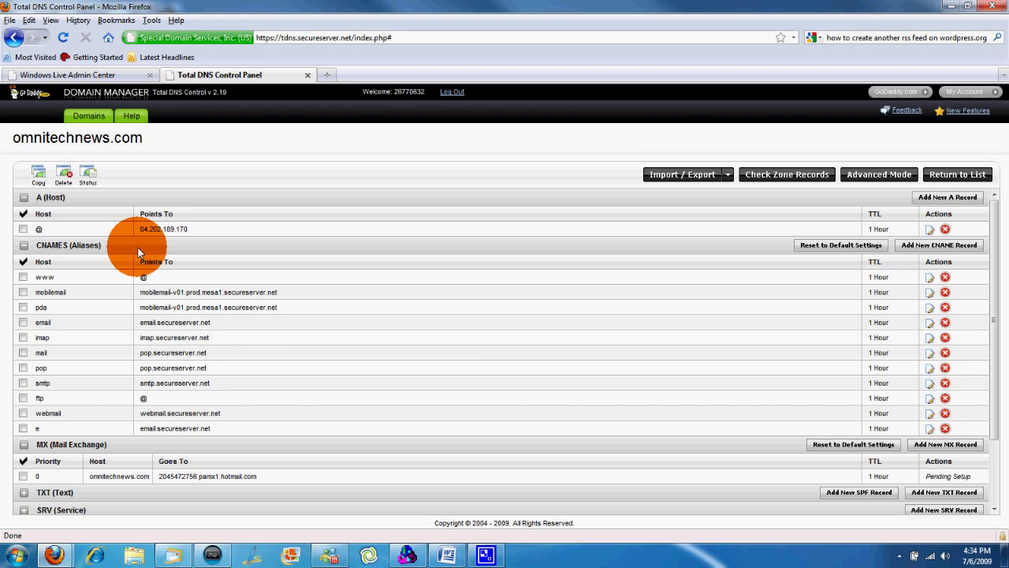
Check the mail DNS settings in Admin Center, then expand TXT (Text) and add a new TXT record.
{"action": "scroll", "coordinate": [332, 399], "scroll_direction": "down", "scroll_amount": 1}
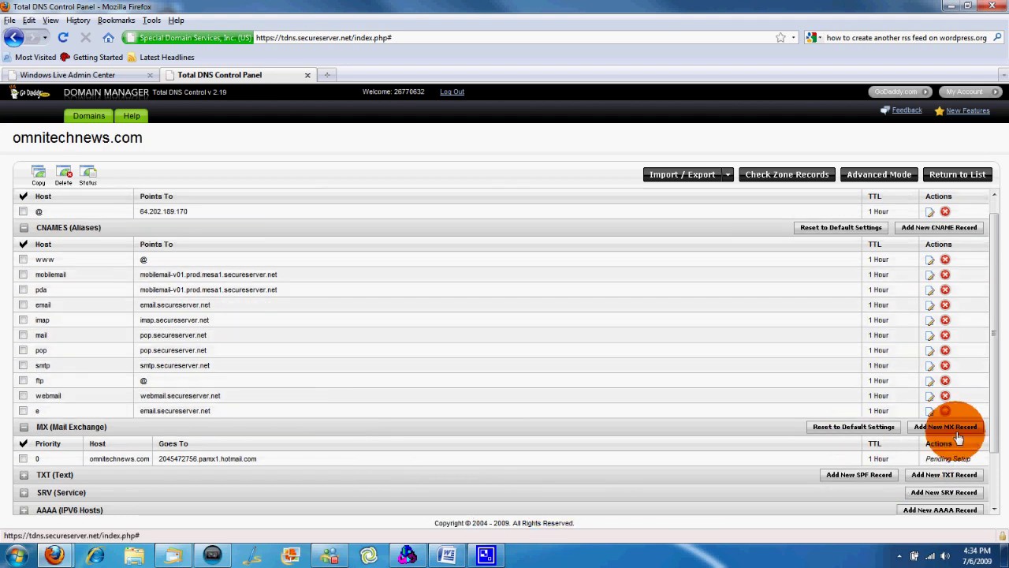
{"action": "left_click", "coordinate": [82, 74]}
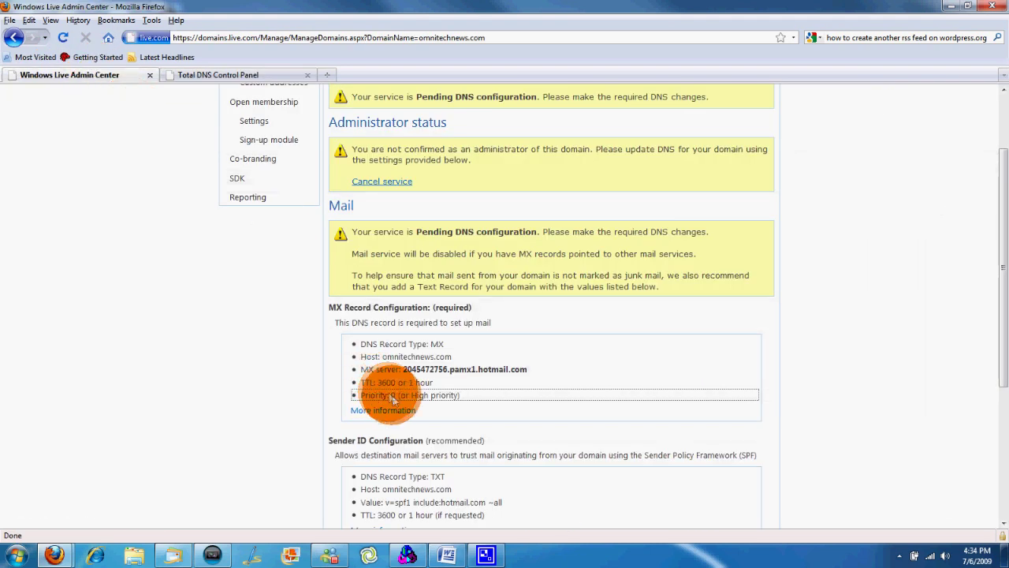
{"action": "scroll", "coordinate": [392, 397], "scroll_direction": "down", "scroll_amount": 2}
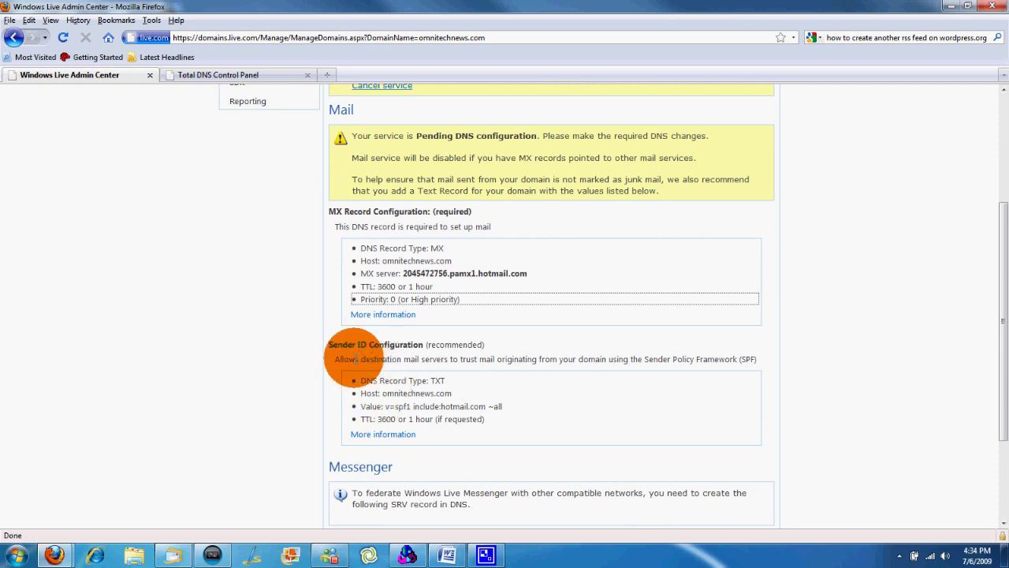
{"action": "left_click", "coordinate": [181, 74]}
{"action": "scroll", "coordinate": [349, 360], "scroll_direction": "down", "scroll_amount": 3}
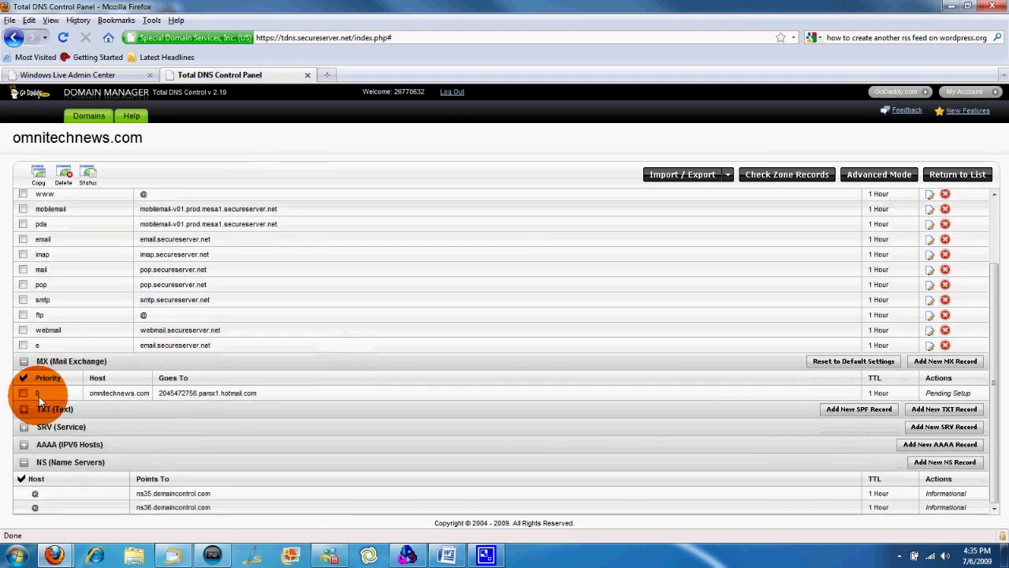
{"action": "left_click", "coordinate": [24, 409]}
{"action": "scroll", "coordinate": [631, 387], "scroll_direction": "down", "scroll_amount": 1}
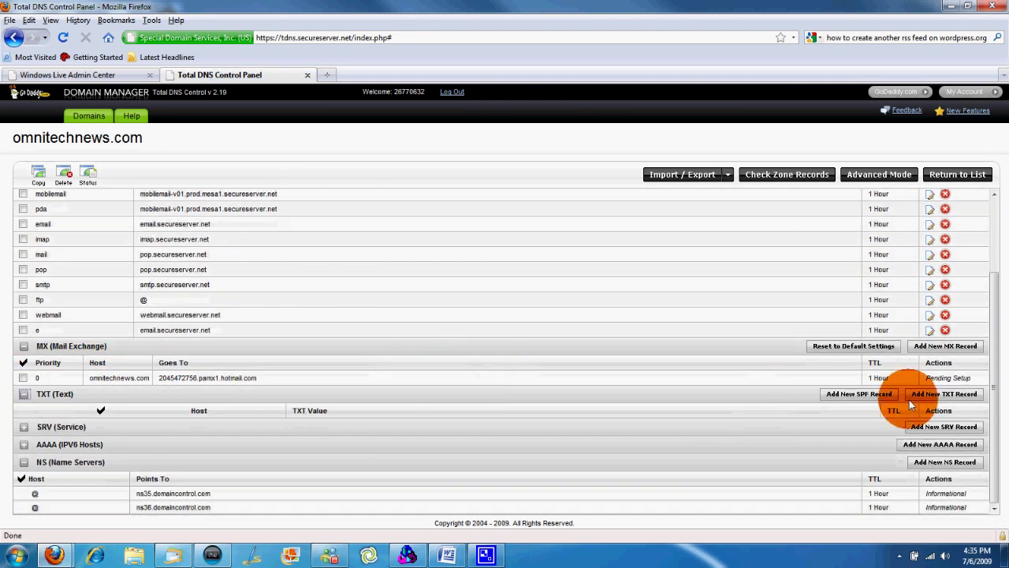
{"action": "left_click", "coordinate": [943, 397]}
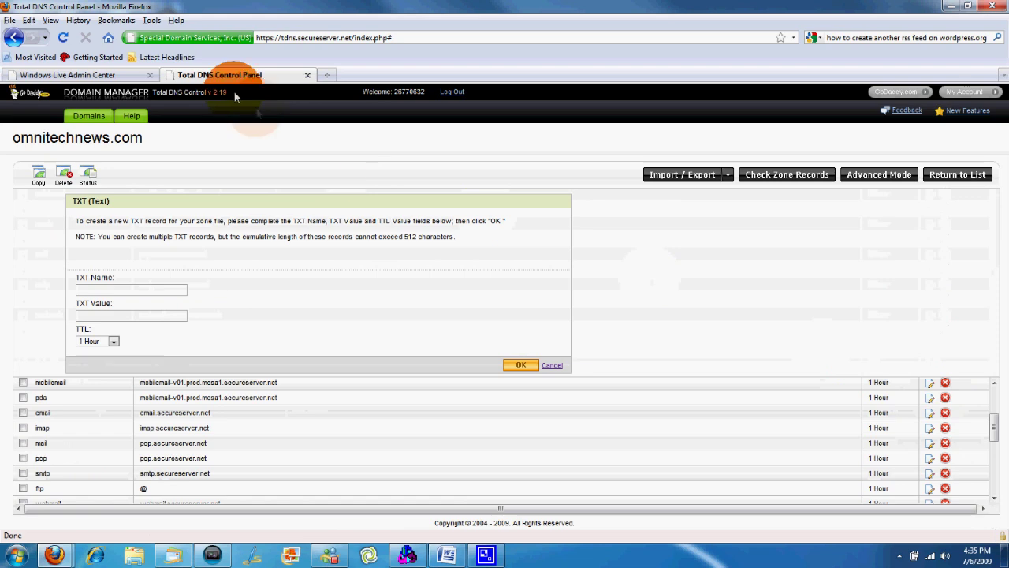
Copy the SPF value v=spf1 include:hotmail.com ~all into the TXT Value field.
{"action": "left_click", "coordinate": [126, 74]}
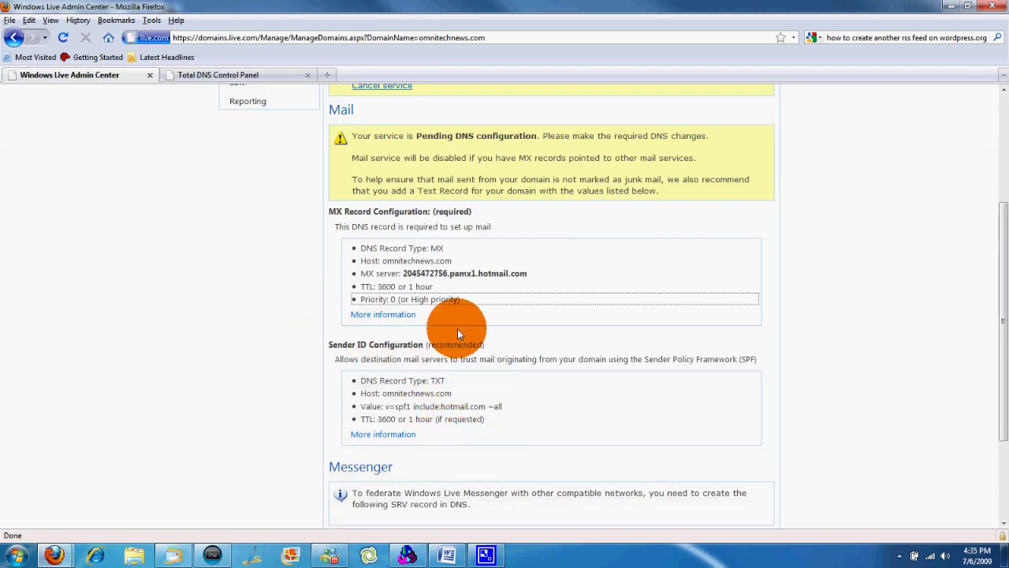
{"action": "left_click", "coordinate": [525, 260]}
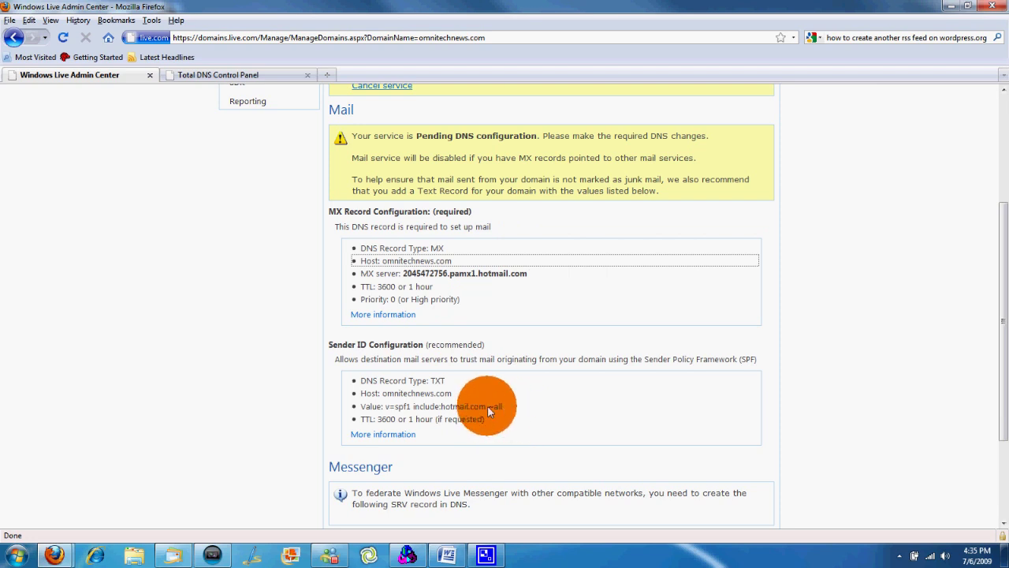
{"action": "left_click_drag", "start_coordinate": [502, 412], "coordinate": [385, 411]}
{"action": "key", "text": "ctrl+c"}
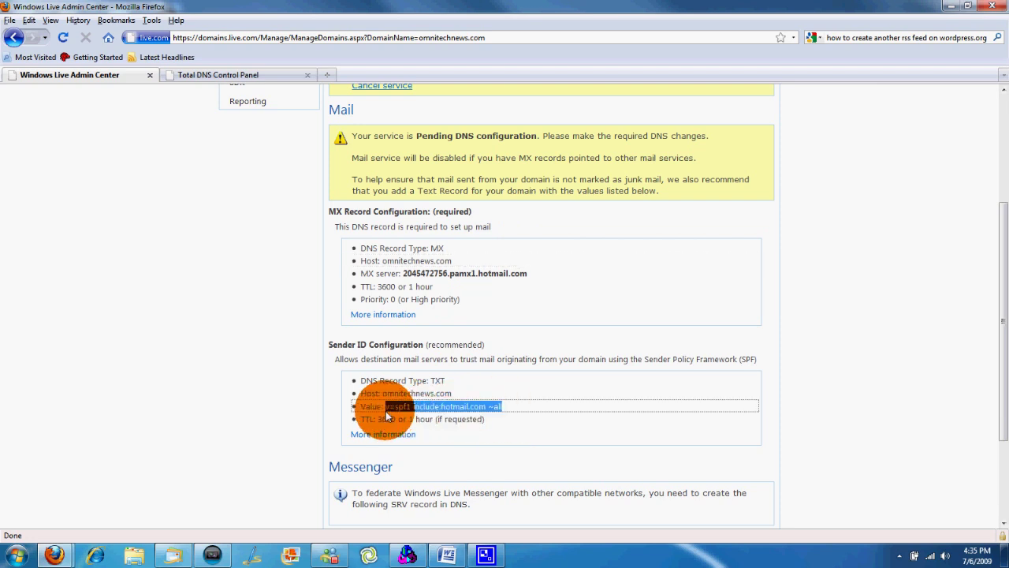
{"action": "left_click", "coordinate": [269, 73]}
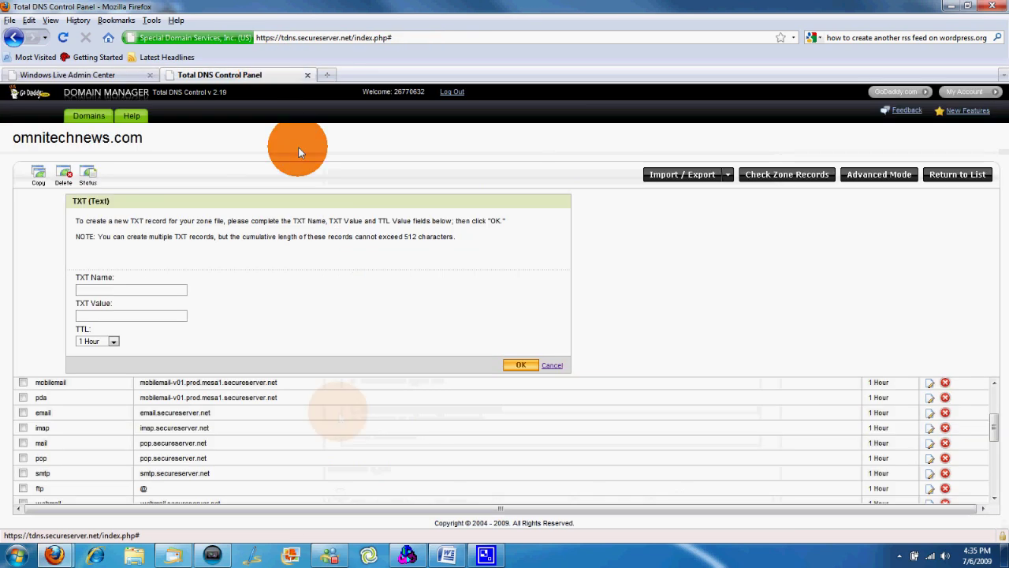
{"action": "left_click", "coordinate": [142, 316]}
{"action": "key", "text": "ctrl+v"}
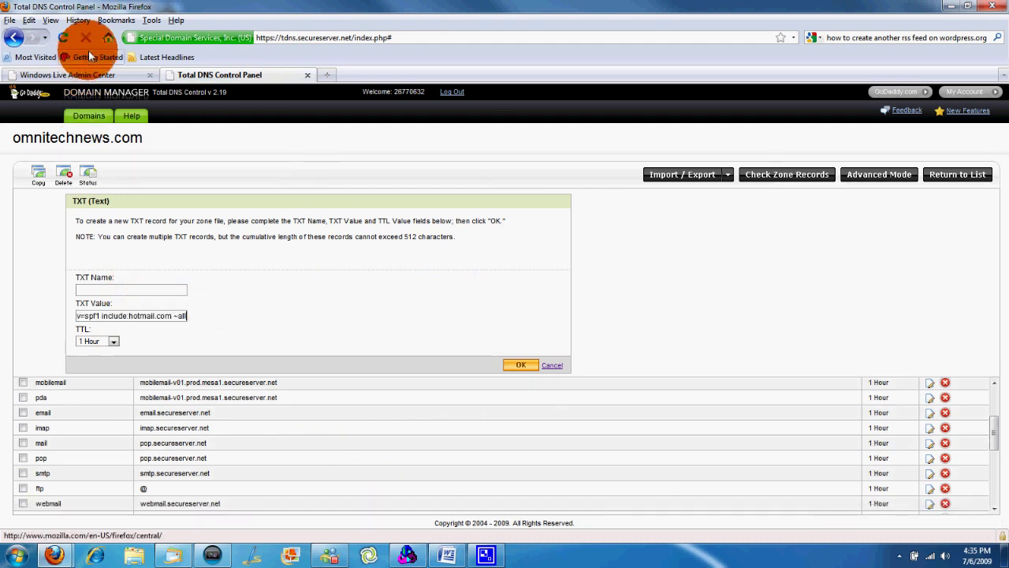
Set the TXT Name to omnitechnews.com and save the TXT record.
{"action": "left_click", "coordinate": [88, 74]}
{"action": "left_click_drag", "start_coordinate": [458, 393], "coordinate": [384, 397]}
{"action": "key", "text": "ctrl+c"}
{"action": "left_click", "coordinate": [461, 386]}
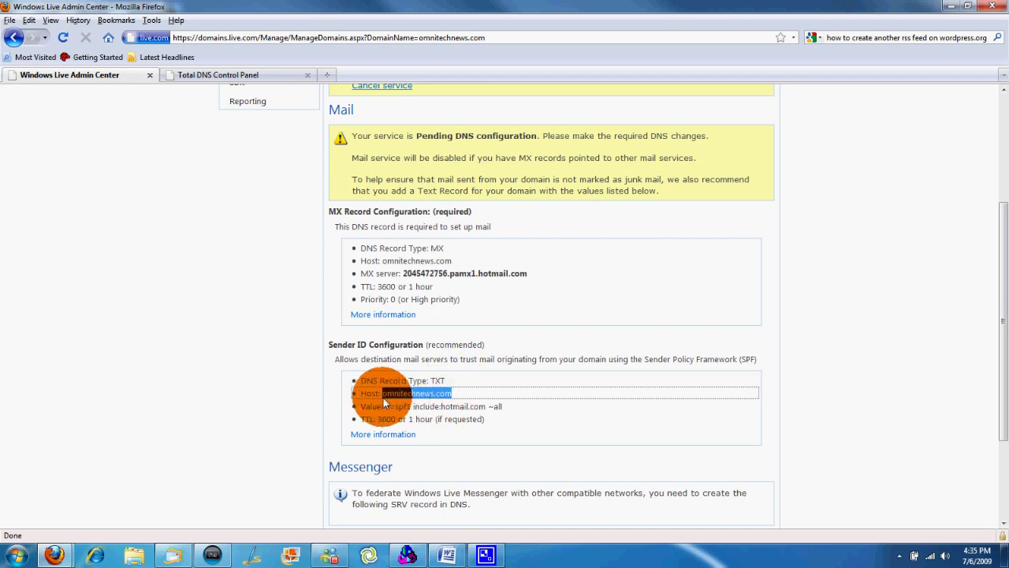
{"action": "left_click", "coordinate": [214, 81]}
{"action": "left_click", "coordinate": [128, 289]}
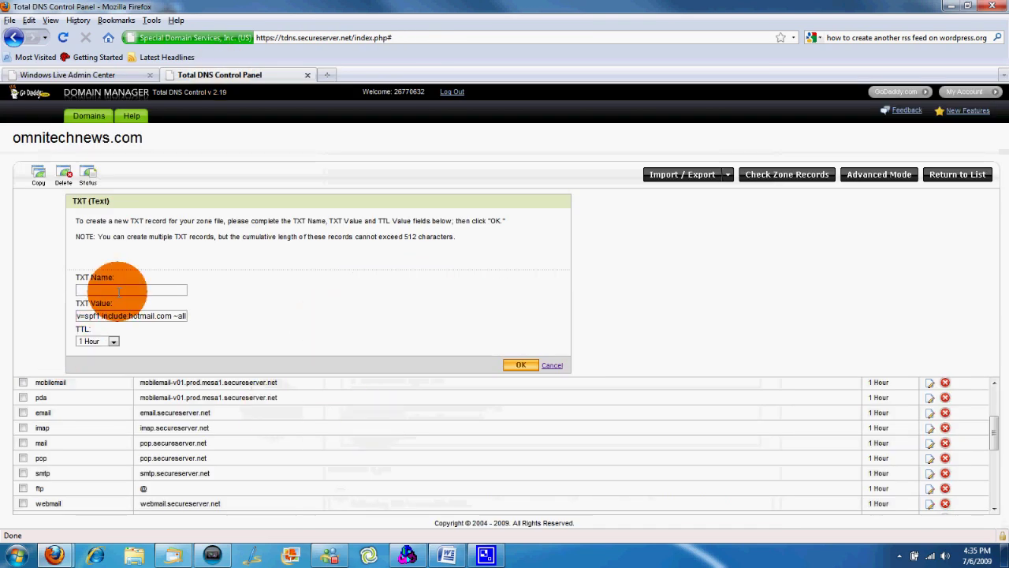
{"action": "key", "text": "ctrl+v"}
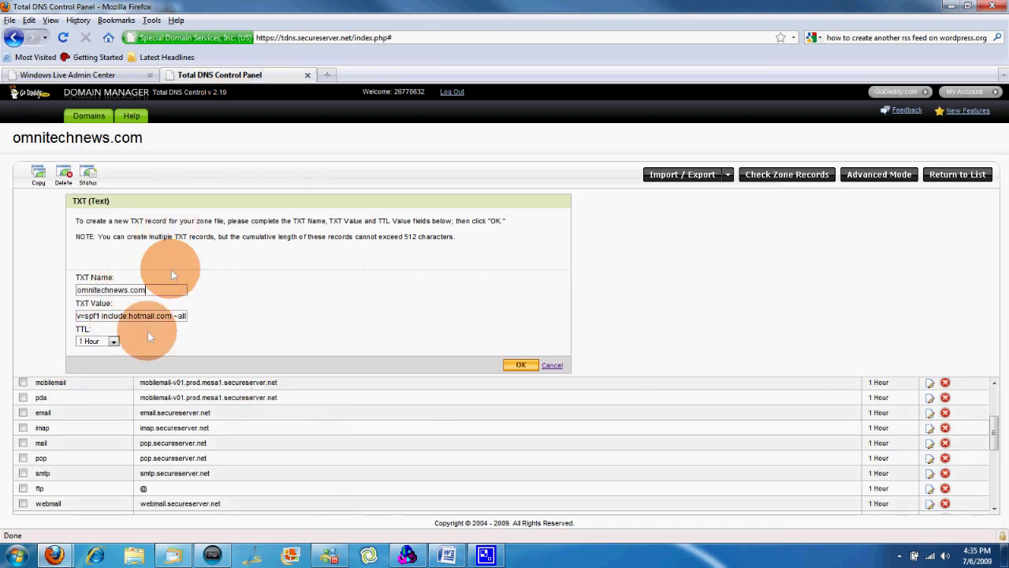
{"action": "left_click", "coordinate": [517, 365]}
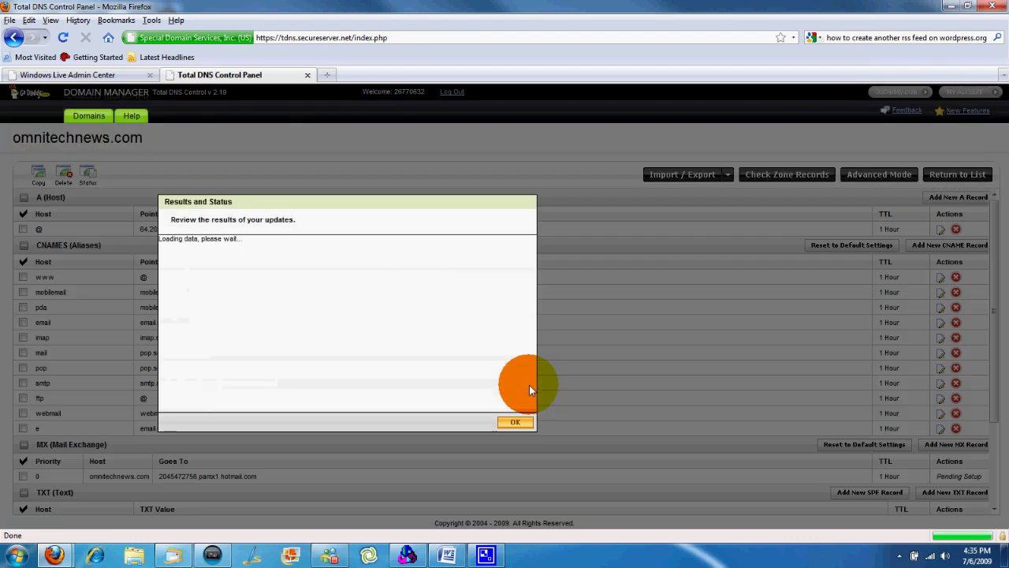
Dismiss the TXT results and refresh omnitechnews.com's Admin Center settings, still showing pending DNS.
{"action": "left_click", "coordinate": [512, 423]}
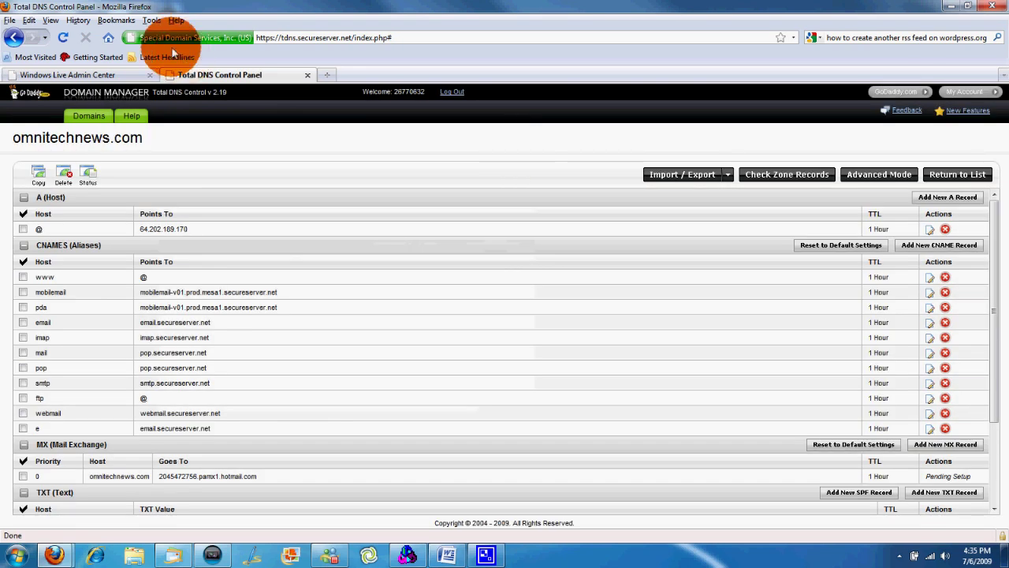
{"action": "left_click", "coordinate": [89, 78]}
{"action": "scroll", "coordinate": [131, 204], "scroll_direction": "up", "scroll_amount": 5}
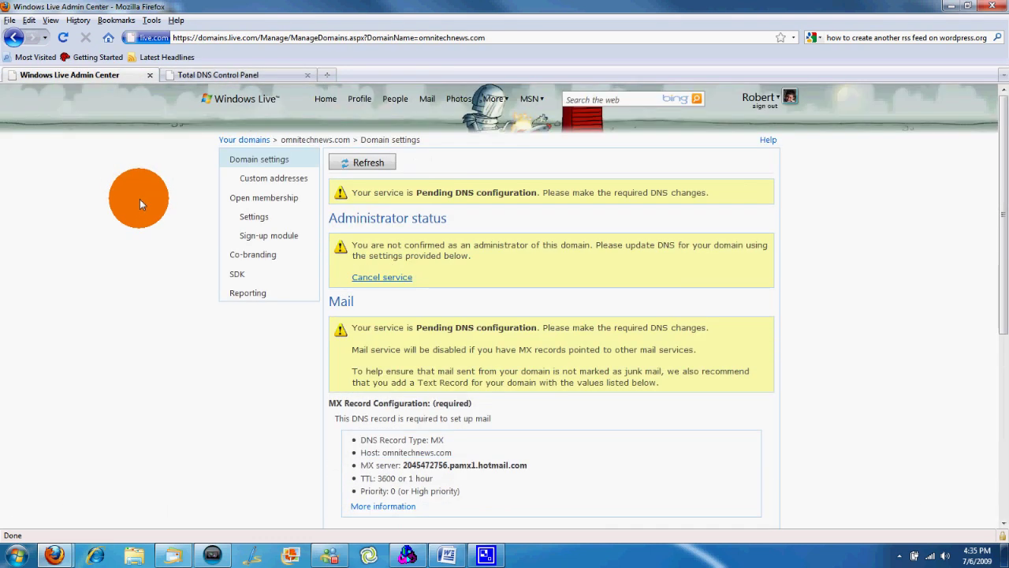
{"action": "left_click", "coordinate": [375, 164]}
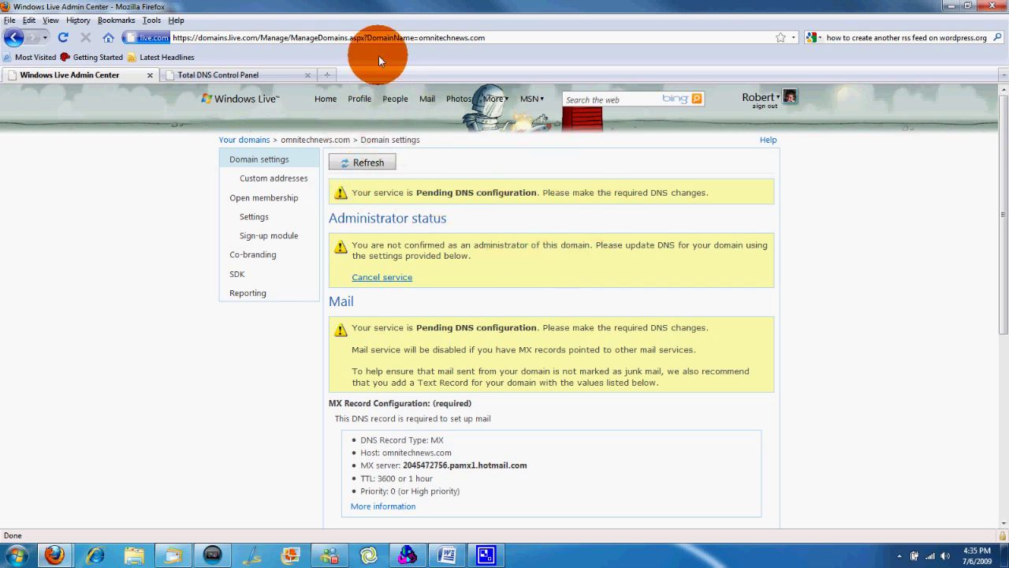
Go to Your domains, open omnitechnews.net, and view its Sign-up module page and HTML code.
{"action": "left_click", "coordinate": [258, 143]}
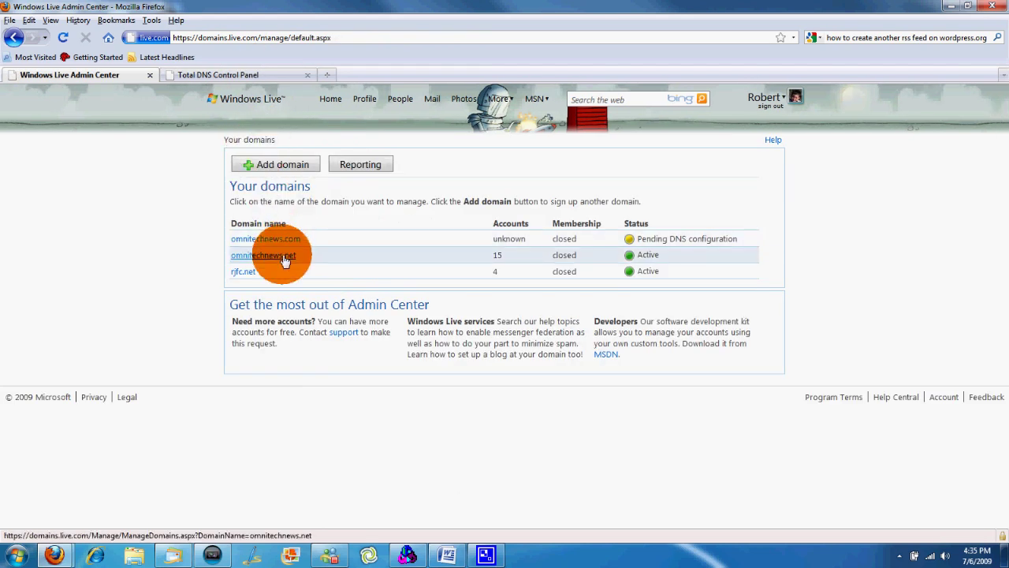
{"action": "left_click", "coordinate": [284, 258]}
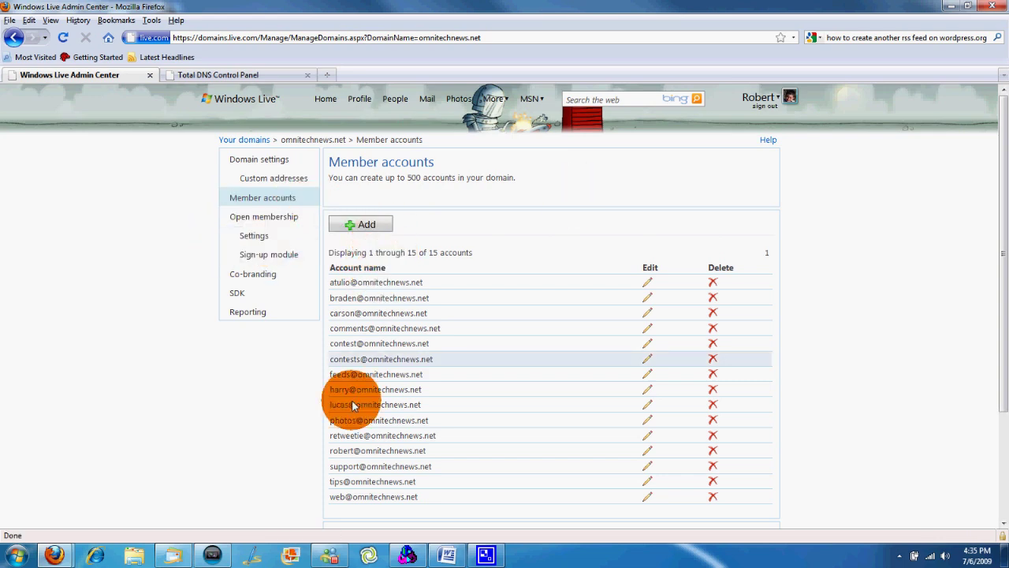
{"action": "left_click", "coordinate": [288, 255]}
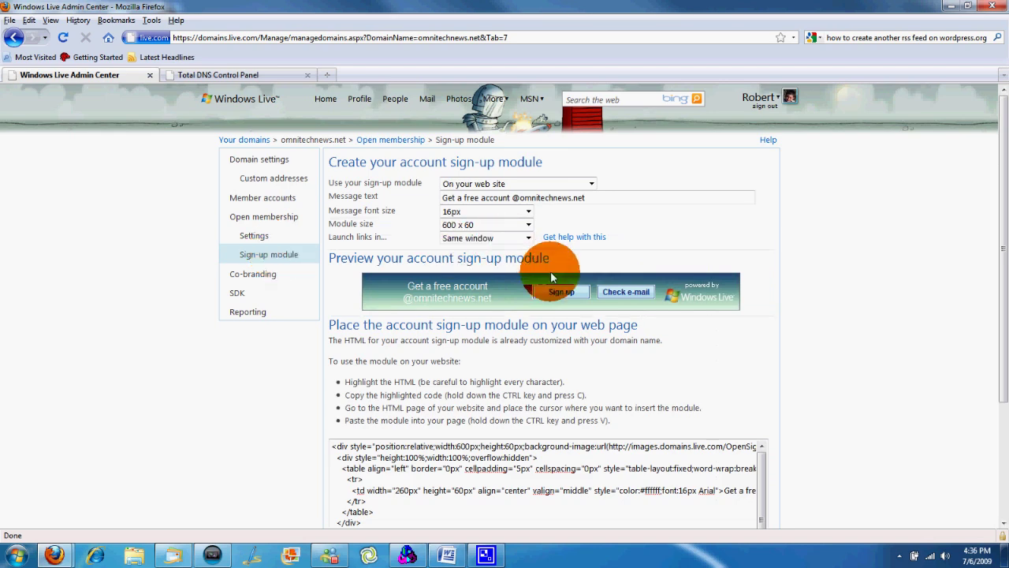
{"action": "scroll", "coordinate": [635, 299], "scroll_direction": "down", "scroll_amount": 1}
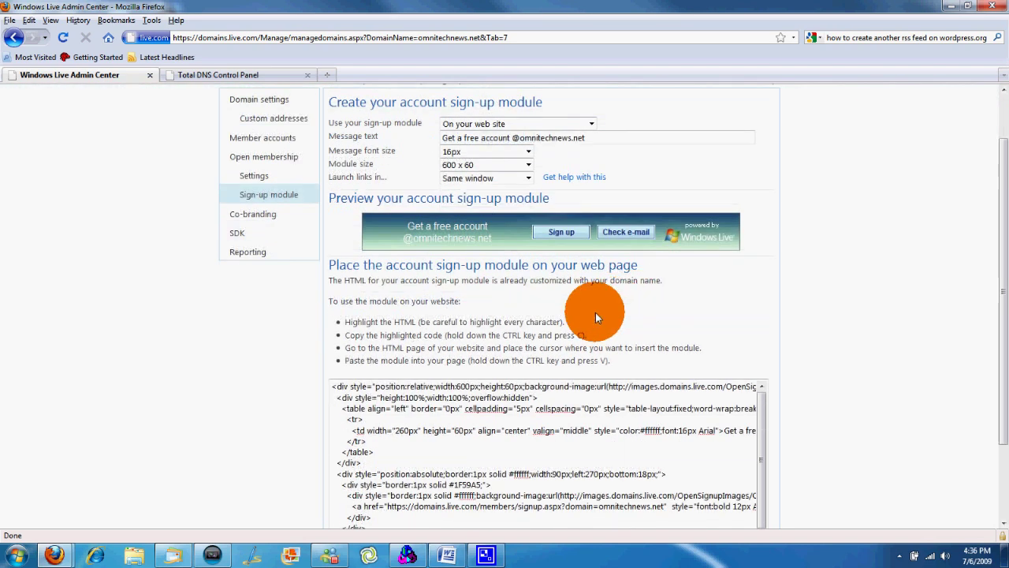